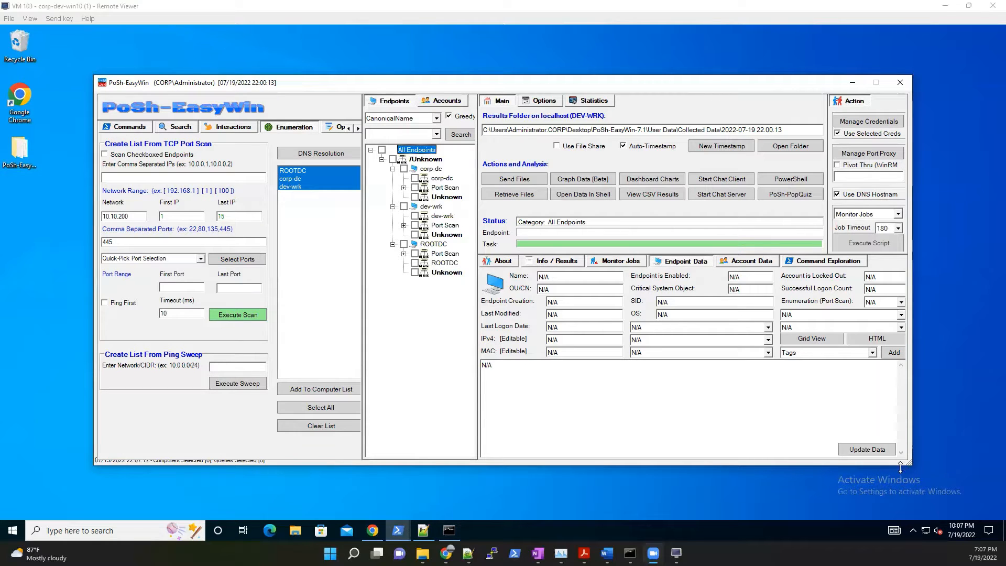
# Step: Check the IPv4 address and DNS settings of the Ethernet Instance 0 5 adapter, and close the network windows
pyautogui.moveTo(900, 466); pyautogui.dragTo(899, 474)
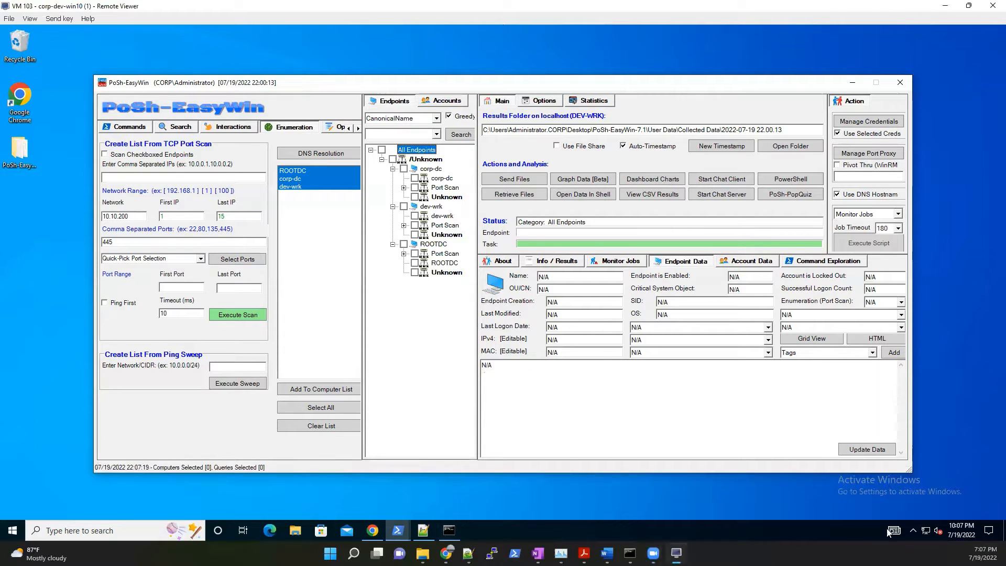
pyautogui.click(913, 530)
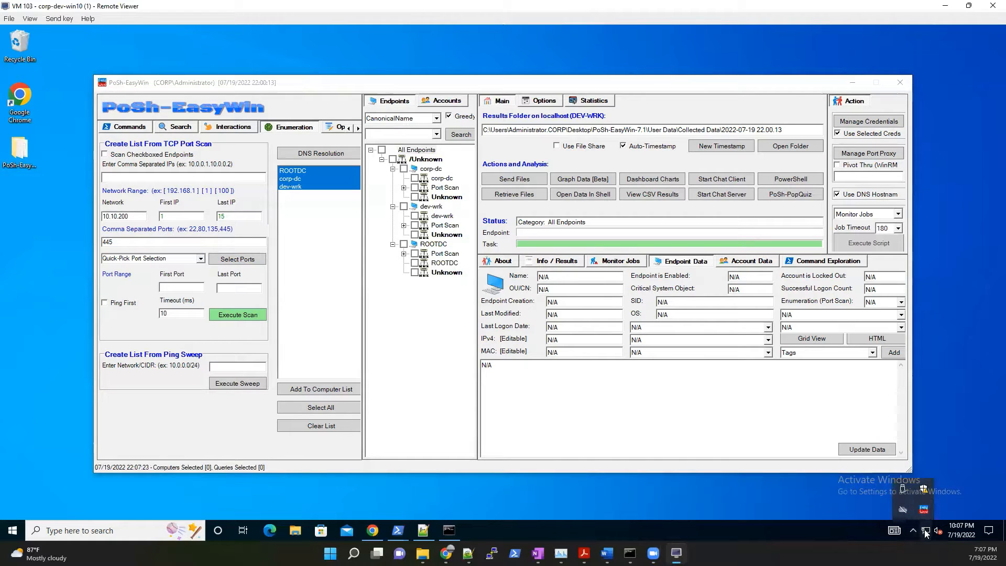
pyautogui.rightClick(925, 531)
pyautogui.click(916, 516)
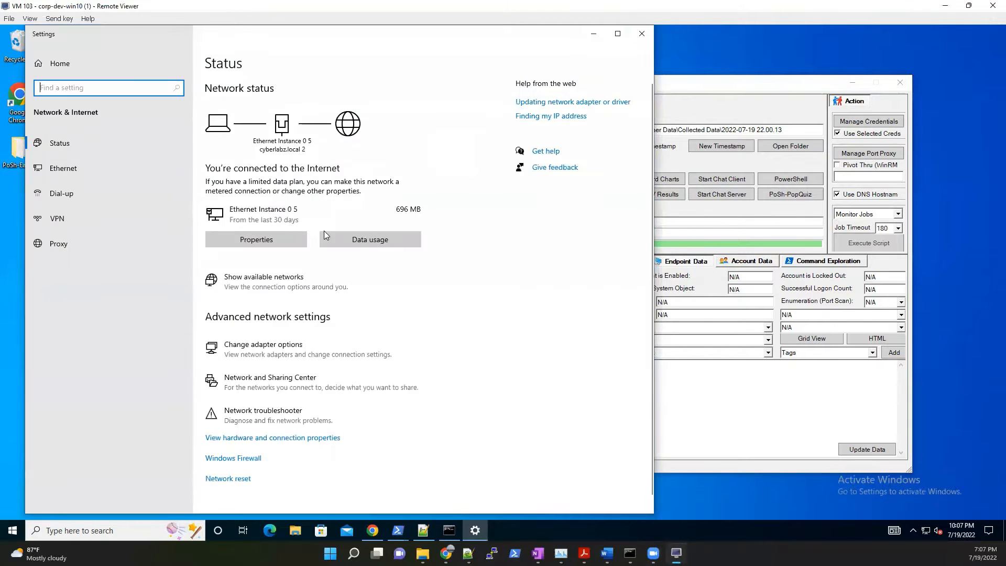
pyautogui.click(297, 358)
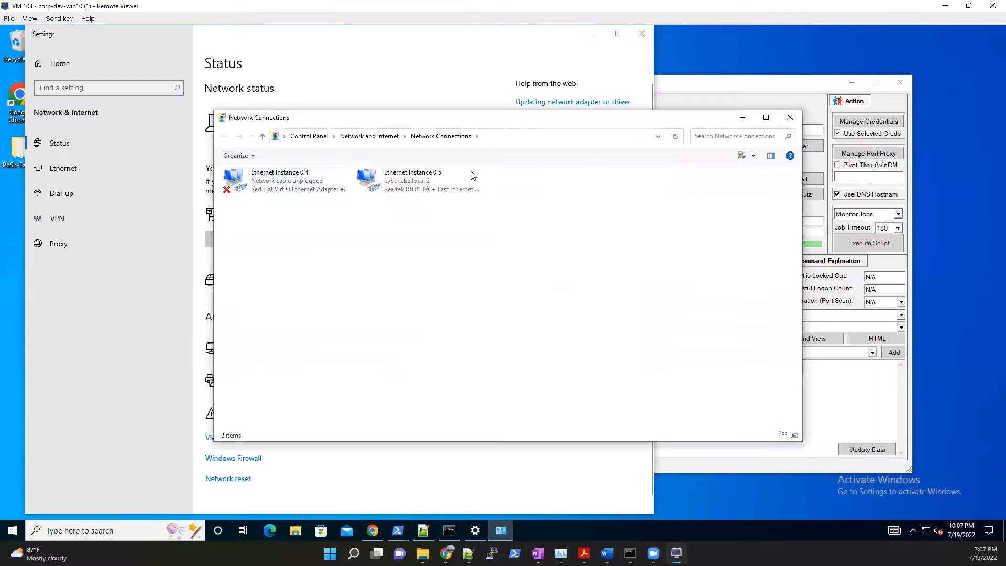
pyautogui.rightClick(429, 175)
pyautogui.click(460, 274)
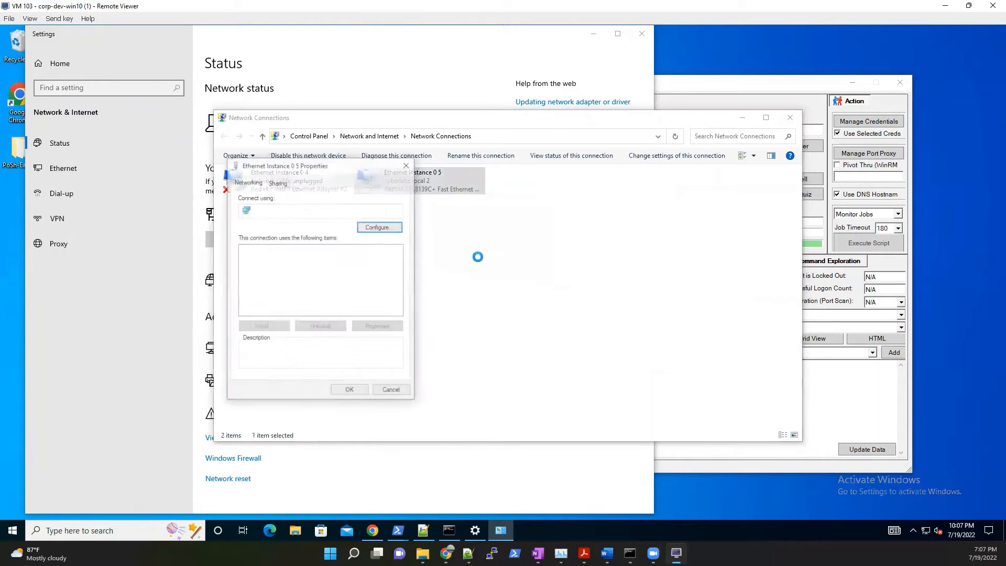
pyautogui.doubleClick(321, 276)
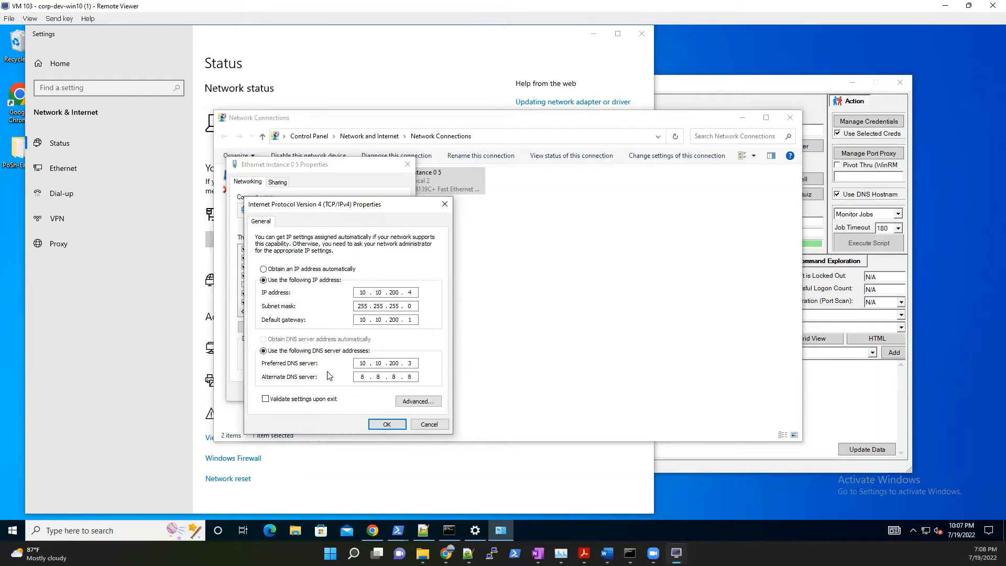
pyautogui.click(385, 424)
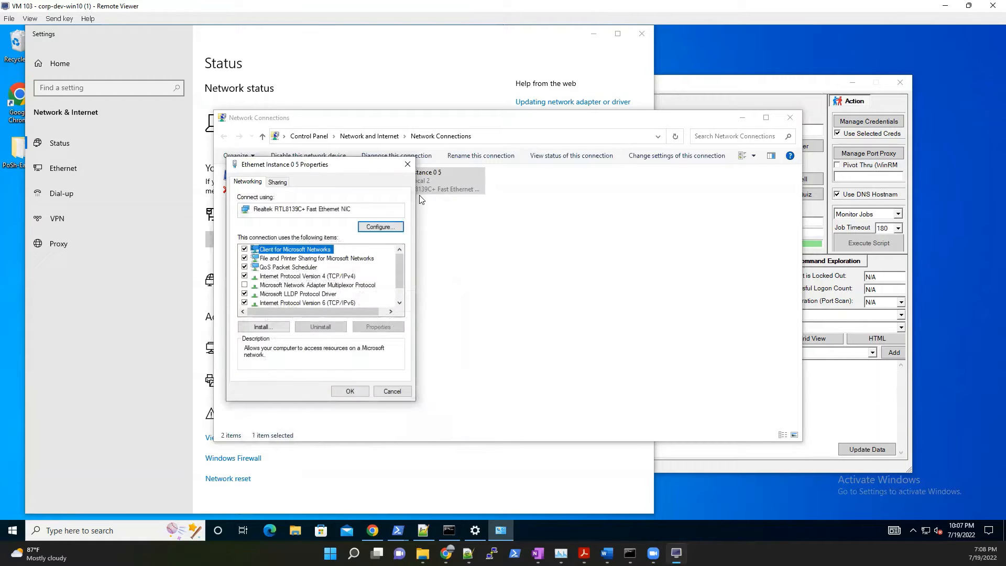
pyautogui.click(407, 164)
pyautogui.click(594, 31)
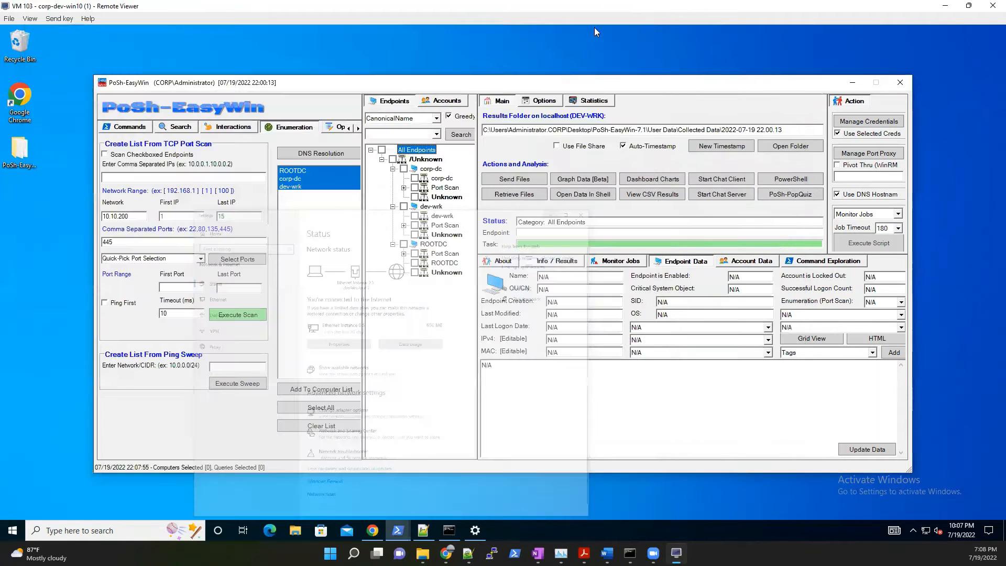
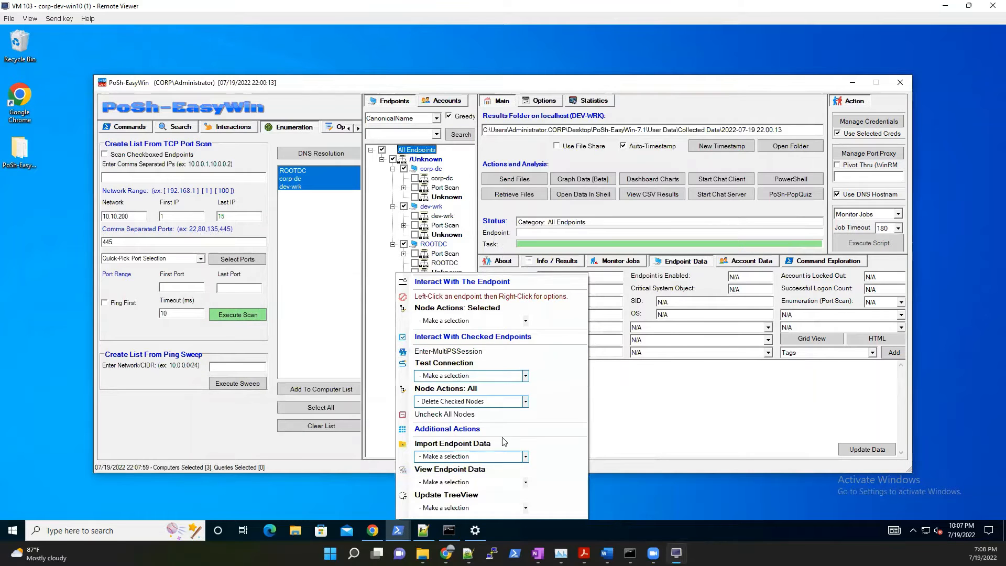
# Step: Delete all checked endpoint nodes from the endpoint tree and clear the enumeration results list
pyautogui.click(516, 402)
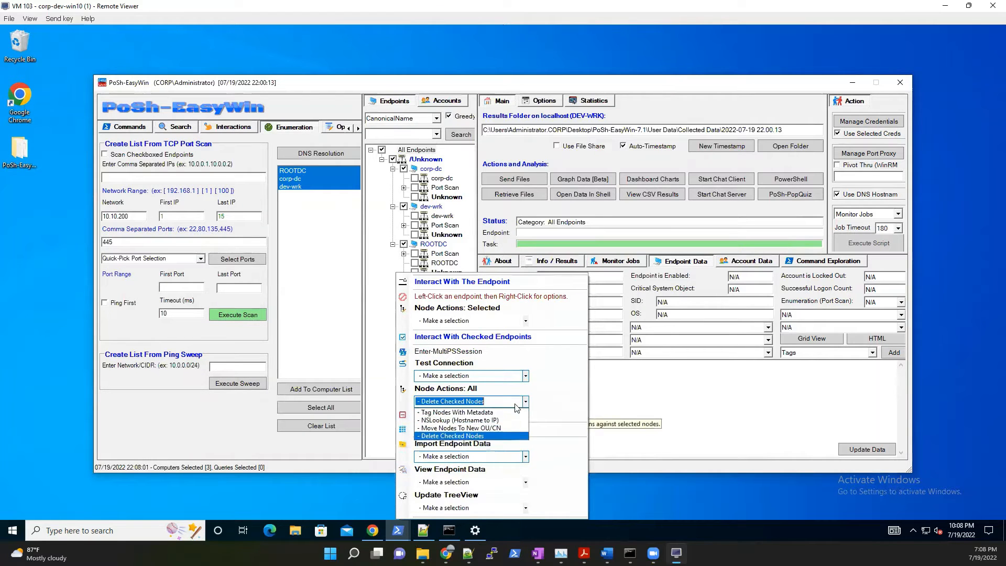
pyautogui.click(472, 435)
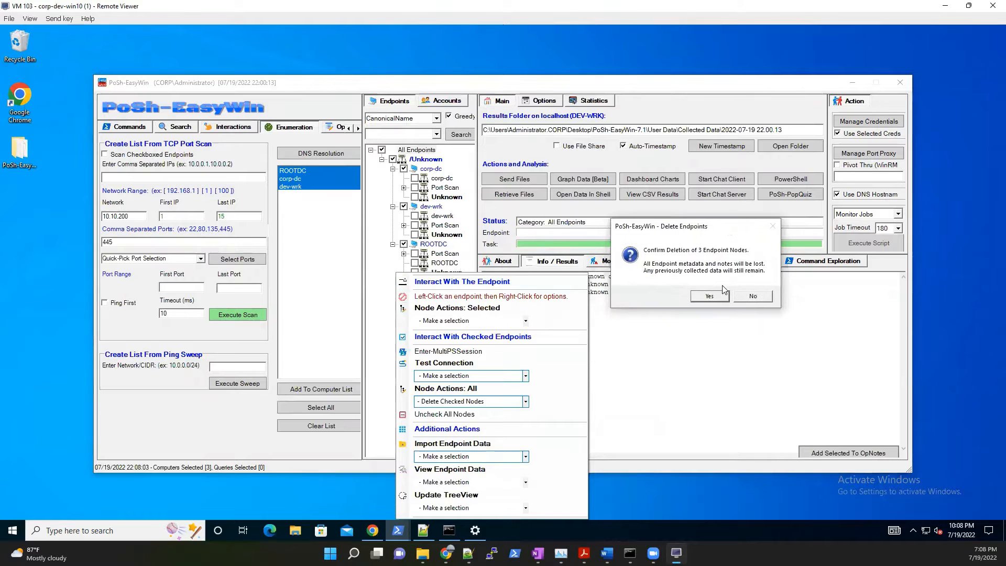
pyautogui.click(715, 294)
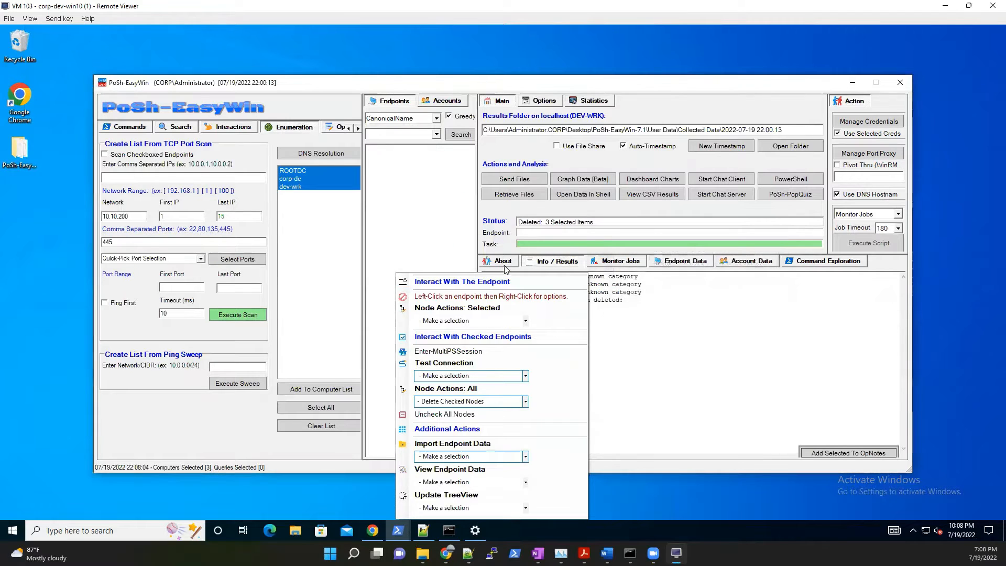
pyautogui.click(324, 425)
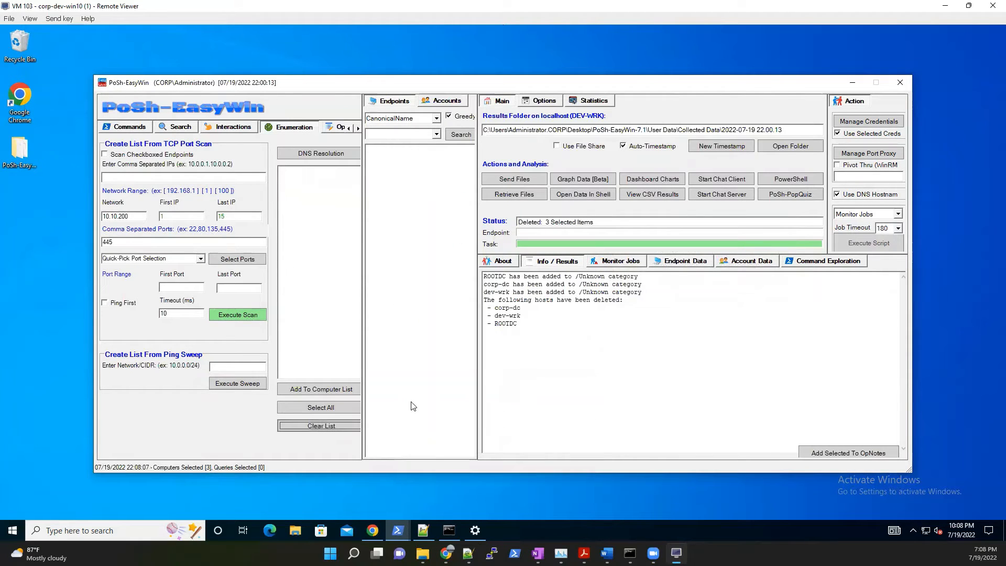
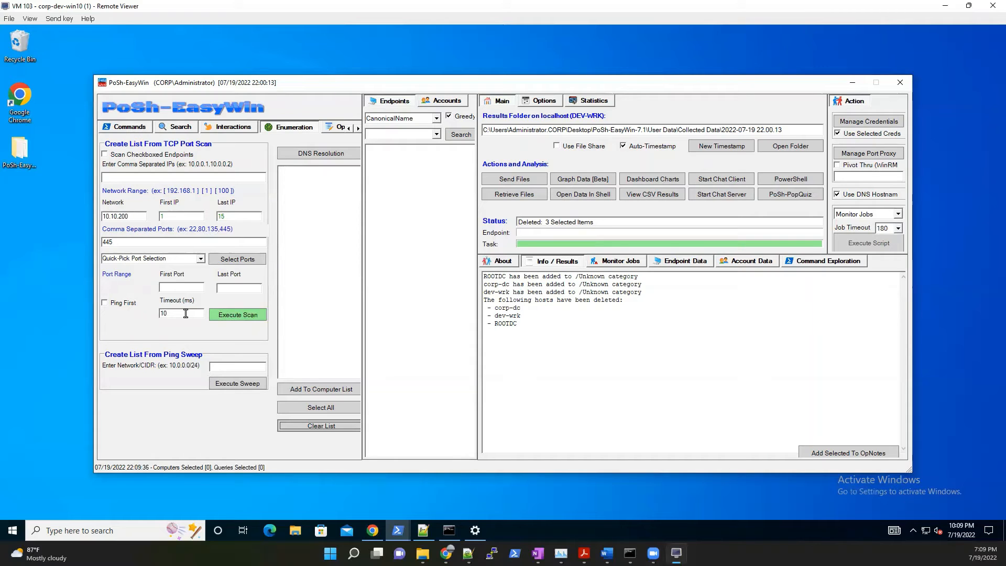
# Step: Run a TCP port scan of 10.10.200.1-15 on port 445 and resolve all responding addresses through DNS
pyautogui.click(243, 315)
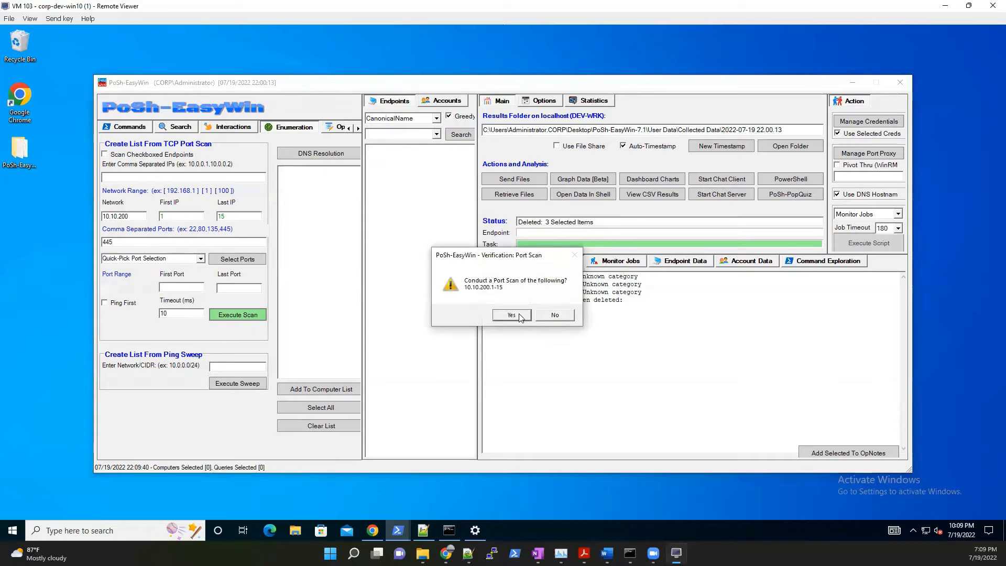
pyautogui.click(520, 316)
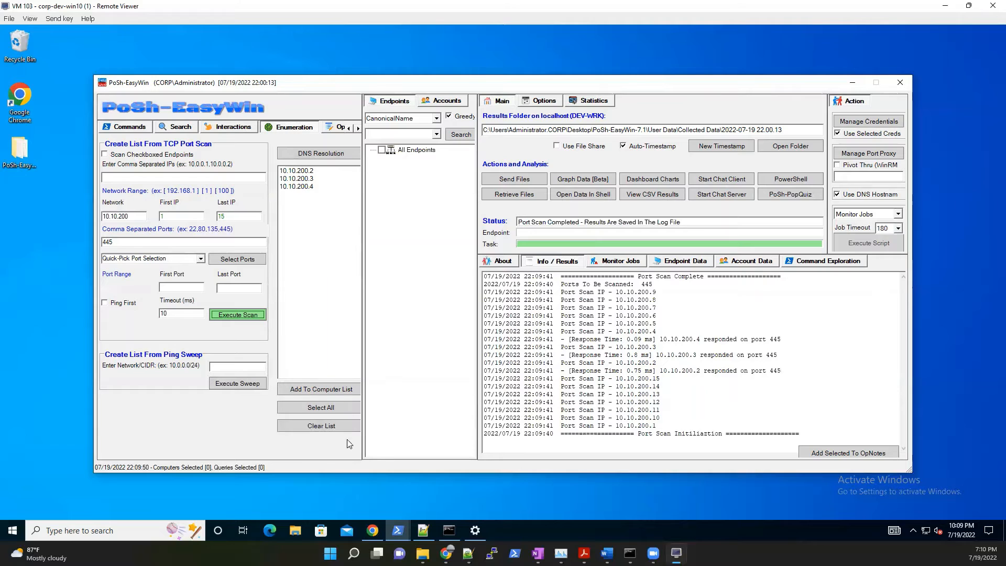
pyautogui.click(312, 402)
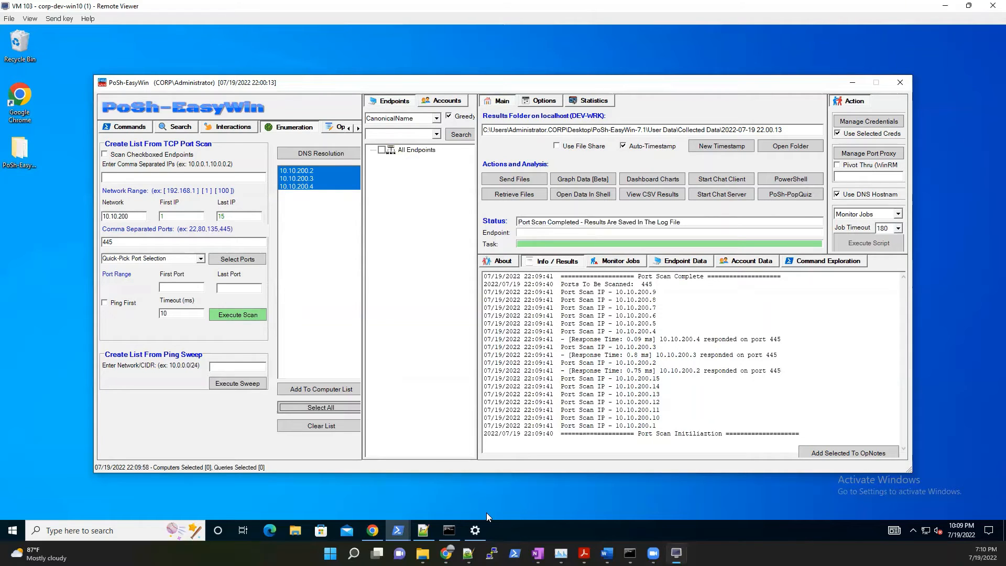
pyautogui.click(325, 152)
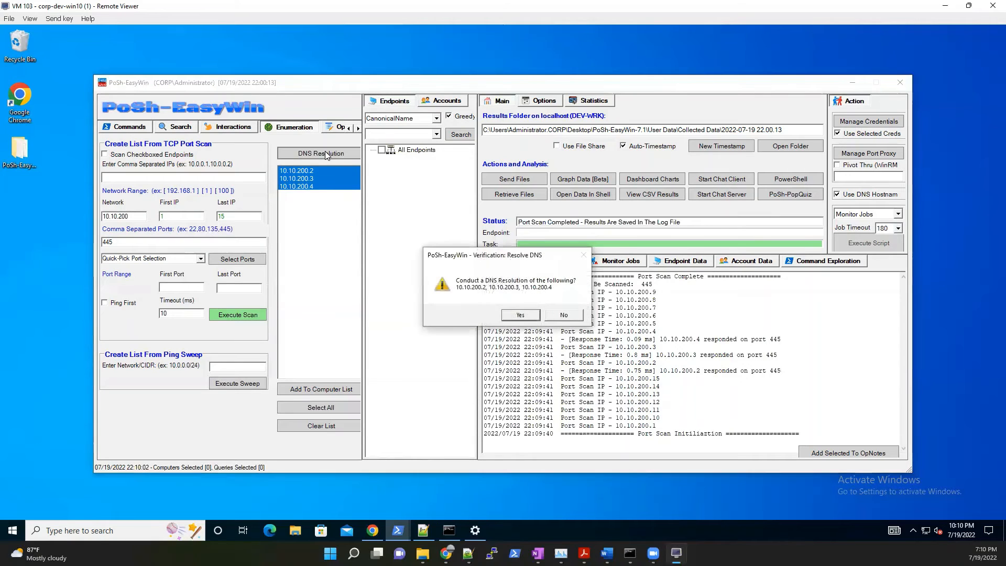
pyautogui.click(520, 314)
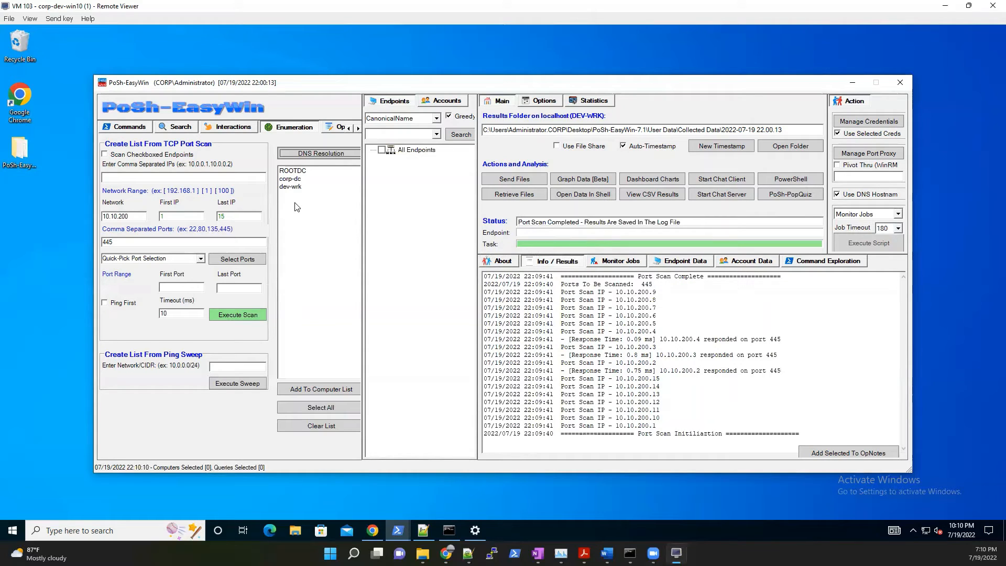
# Step: Add all resolved hosts to the computer list and reapply the CanonicalName grouping to the endpoint tree
pyautogui.click(322, 410)
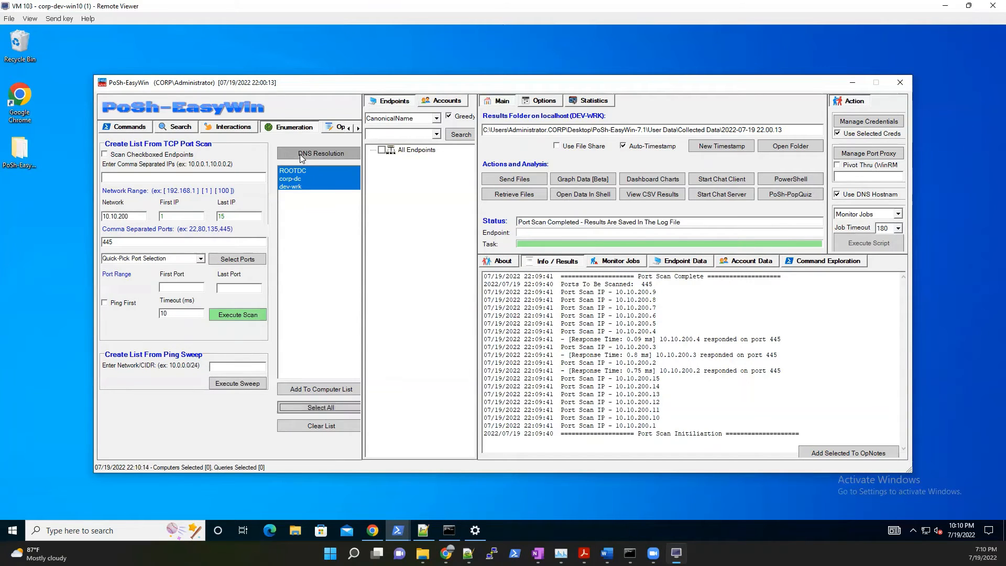
pyautogui.click(322, 390)
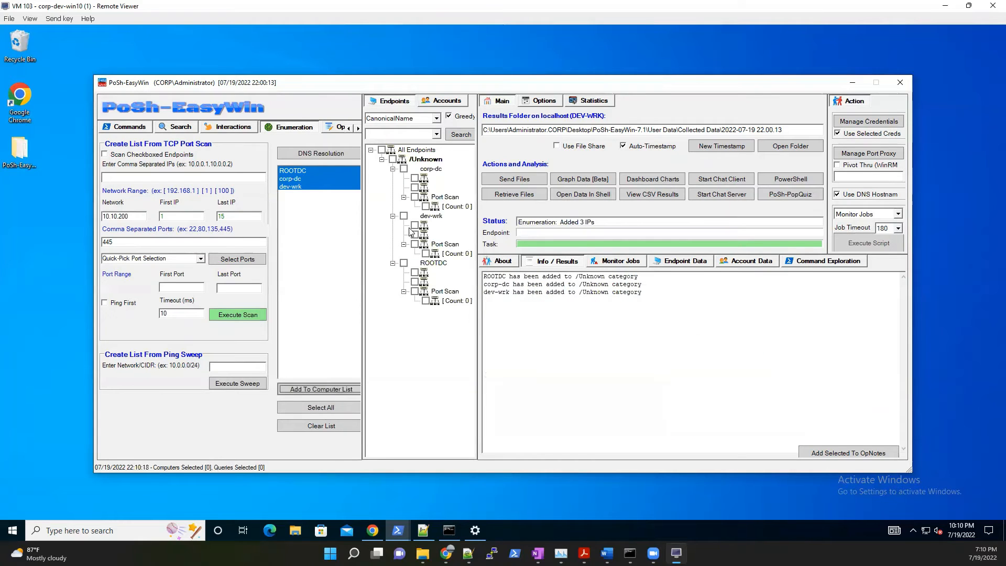
pyautogui.click(436, 119)
pyautogui.click(414, 130)
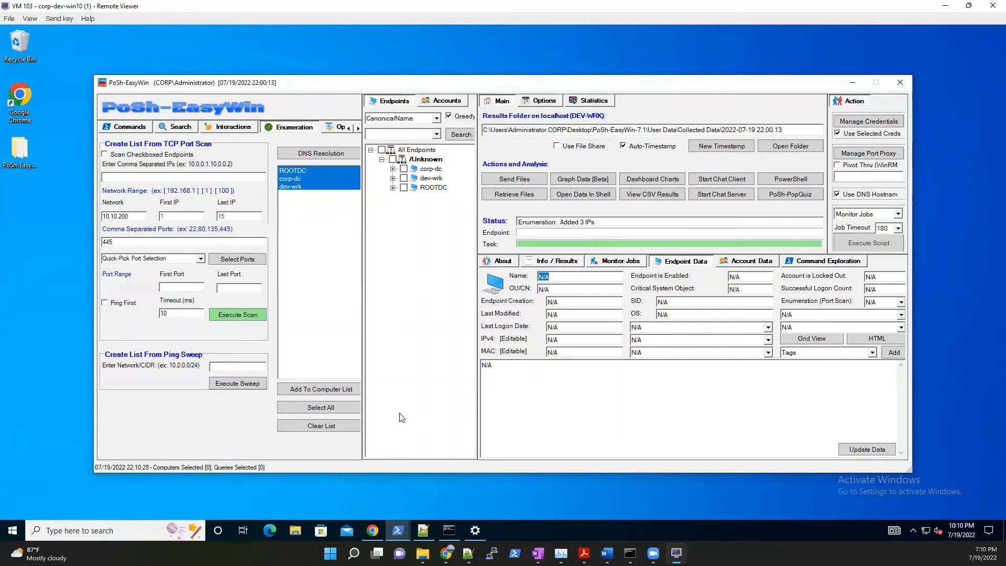
# Step: Review the Get-ADComputer export command in Notepad++ and browse the Examples > Demo Data folder of PoSh-EasyWin-7.1 in File Explorer
pyautogui.click(426, 530)
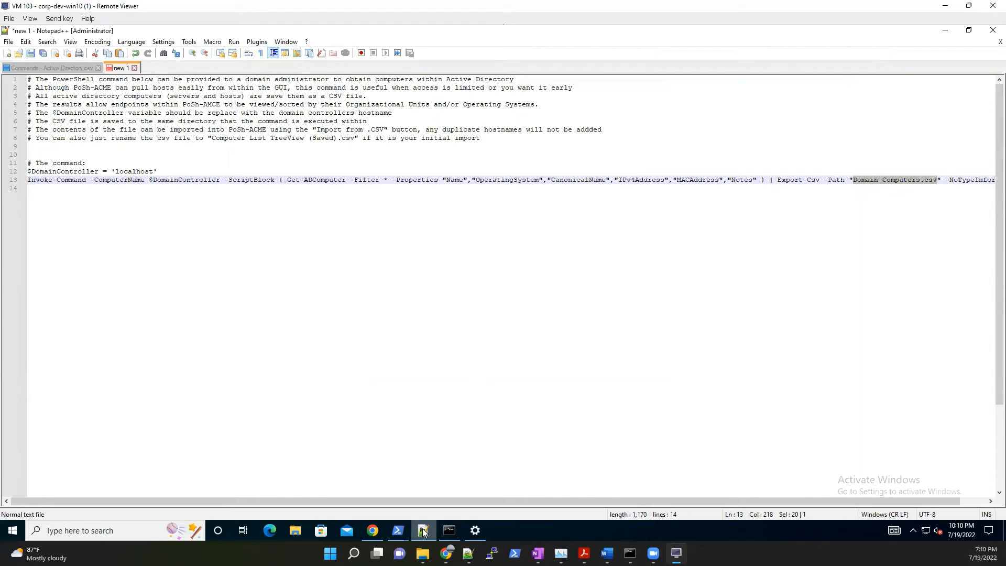
pyautogui.click(299, 296)
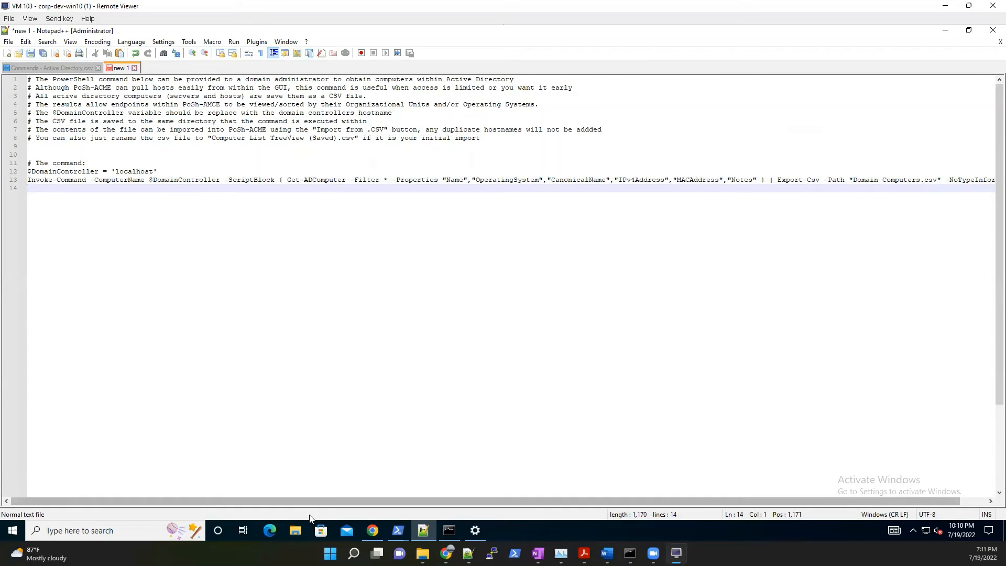
pyautogui.click(296, 530)
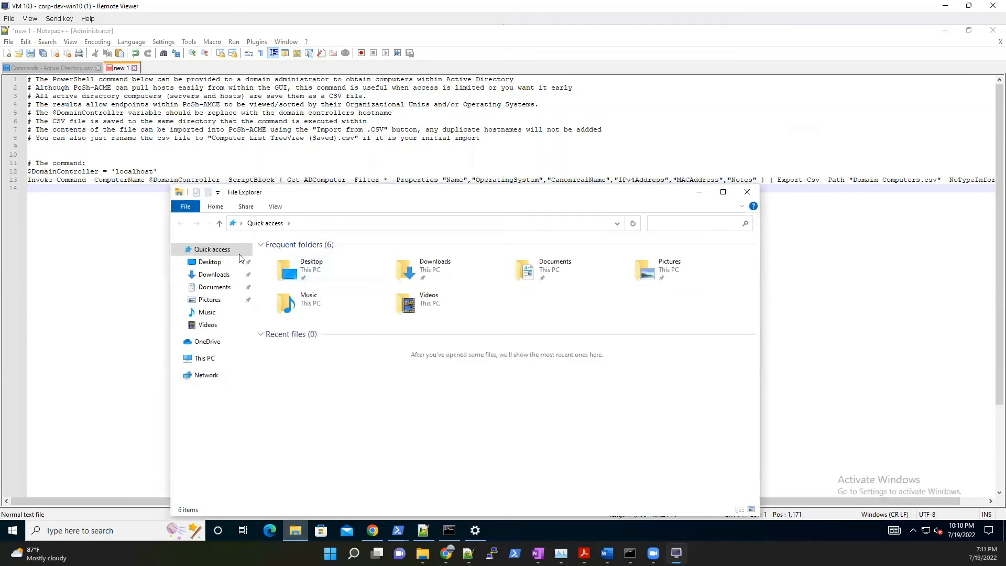
pyautogui.click(210, 262)
pyautogui.doubleClick(302, 259)
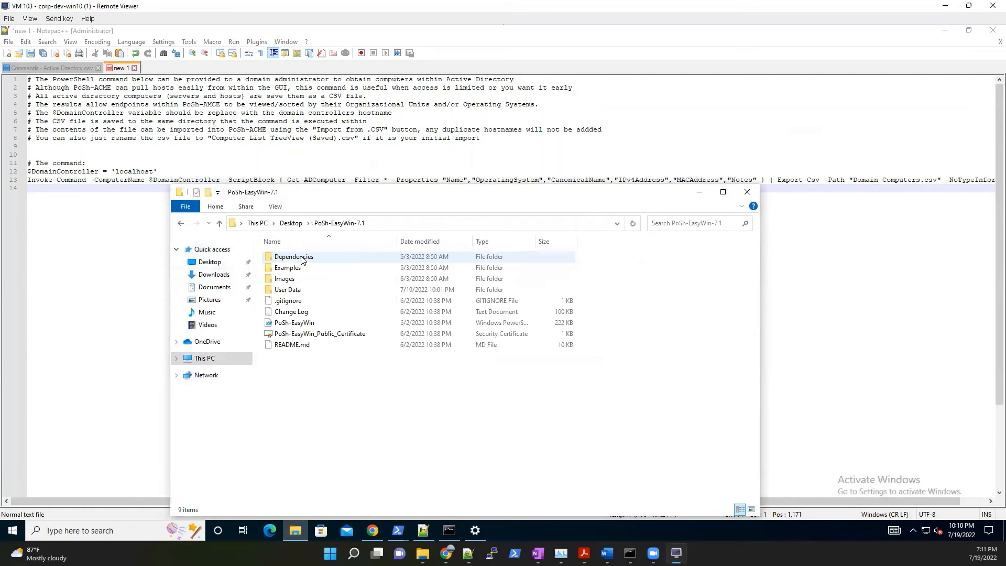
pyautogui.doubleClick(332, 269)
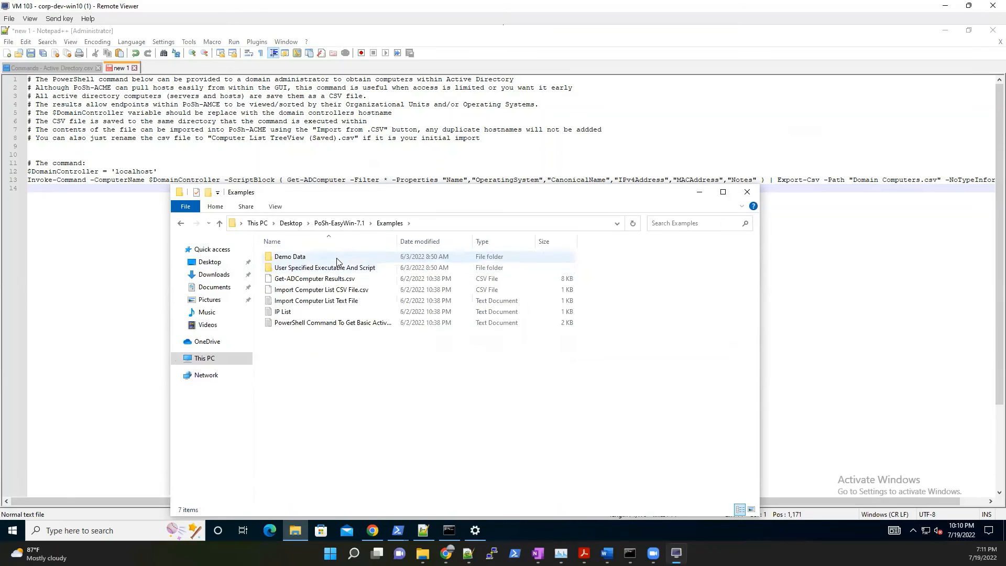
pyautogui.click(337, 259)
pyautogui.doubleClick(337, 259)
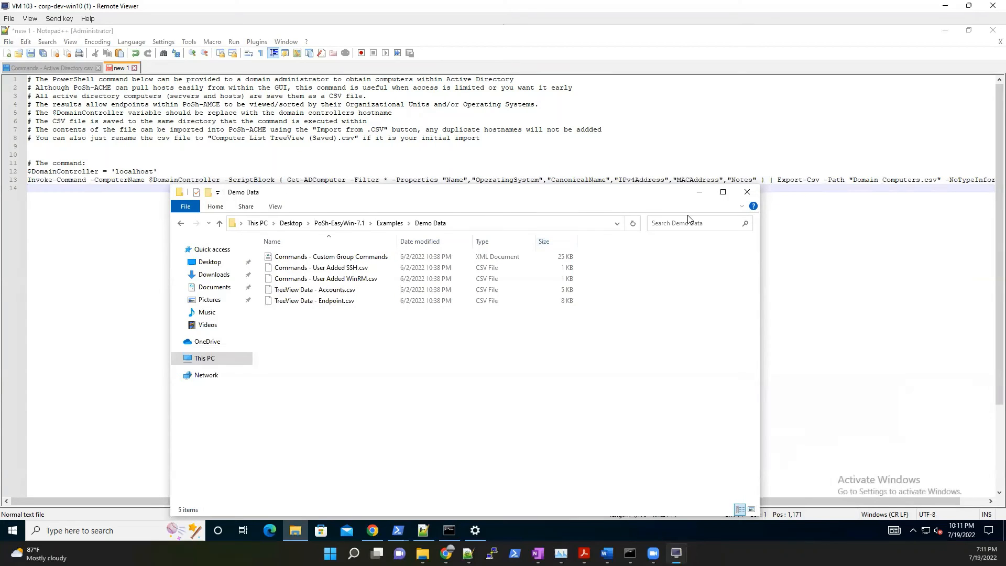
pyautogui.click(955, 313)
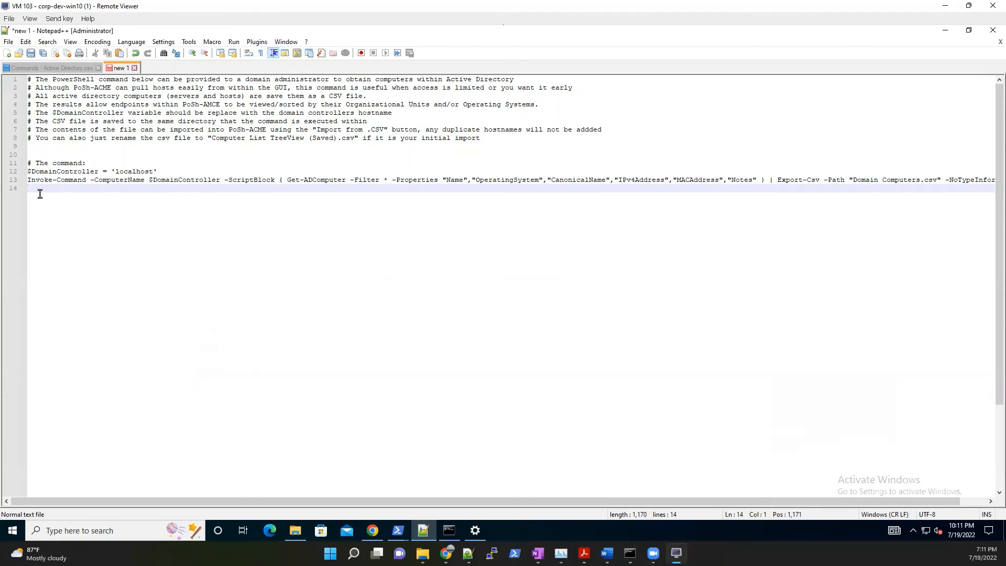
# Step: Locate TreeView Data - Endpoint.csv in the User Data folder of PoSh-EasyWin-7.1 and return to the PoSh-EasyWin window
pyautogui.click(294, 530)
pyautogui.click(347, 224)
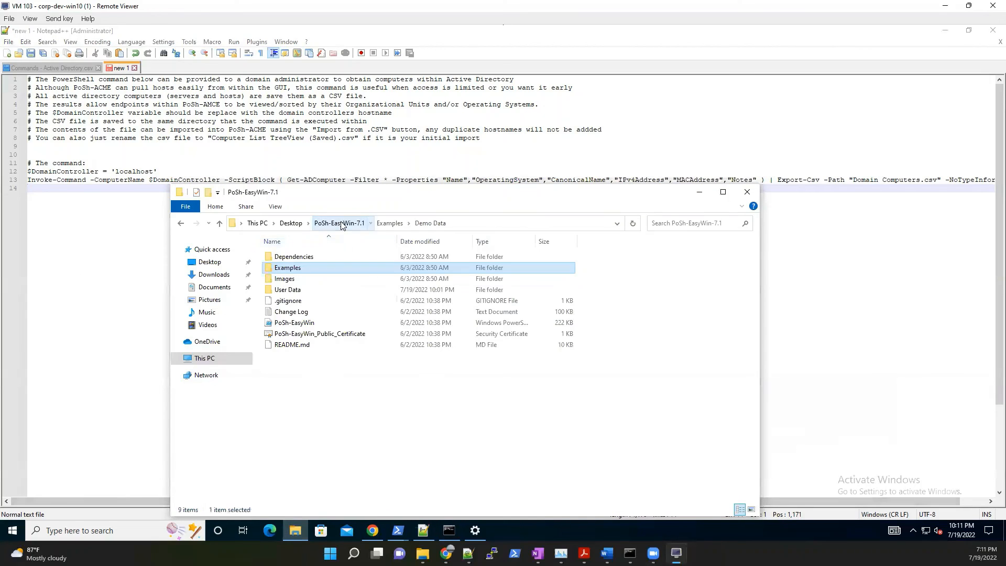
pyautogui.doubleClick(326, 290)
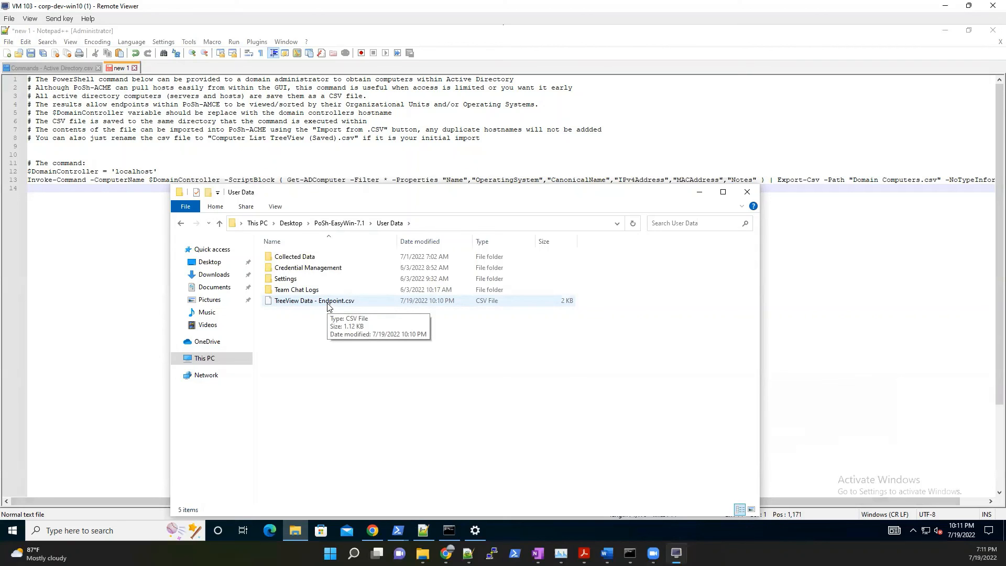
pyautogui.click(697, 192)
pyautogui.click(945, 30)
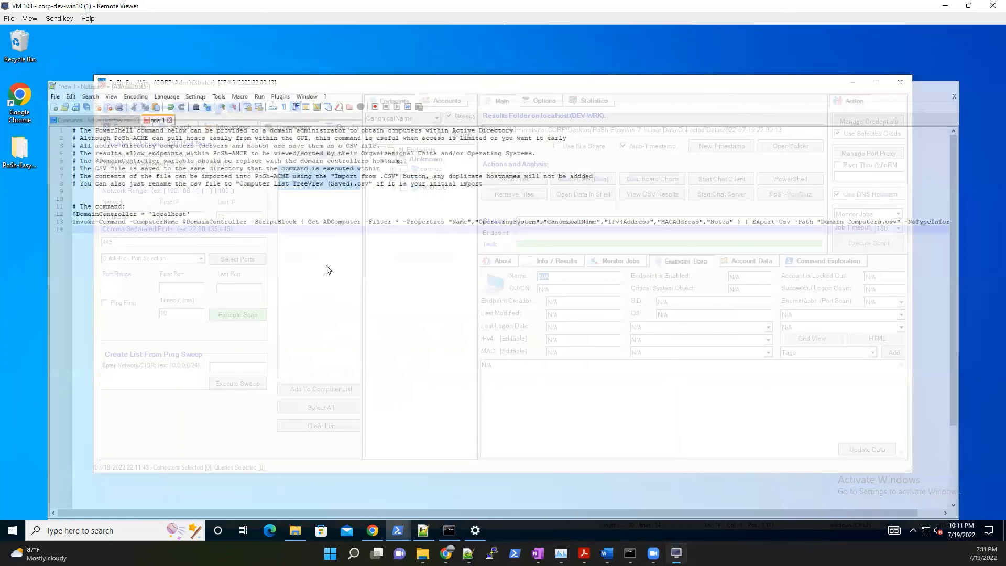